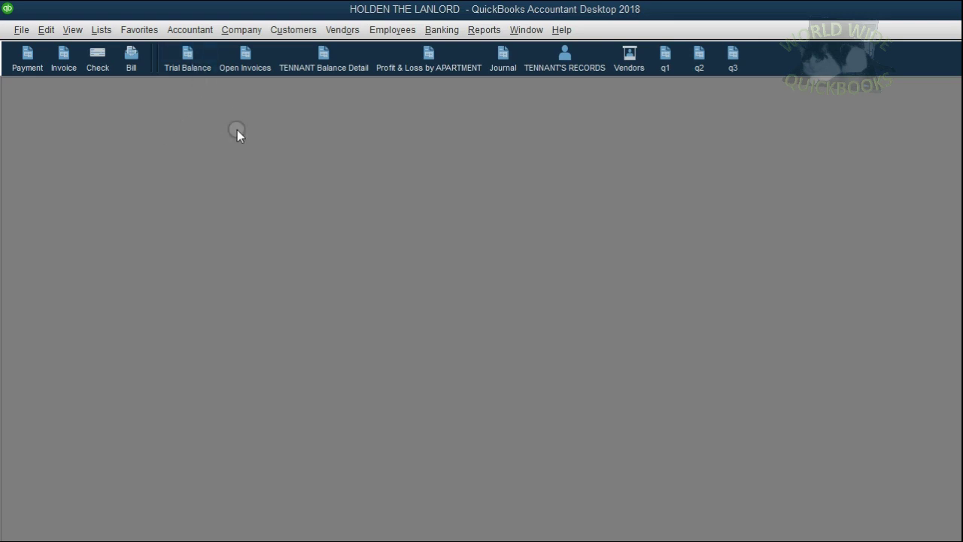
- Open a new general journal entry and suppress the automatic numbering message for the future
click(238, 33)
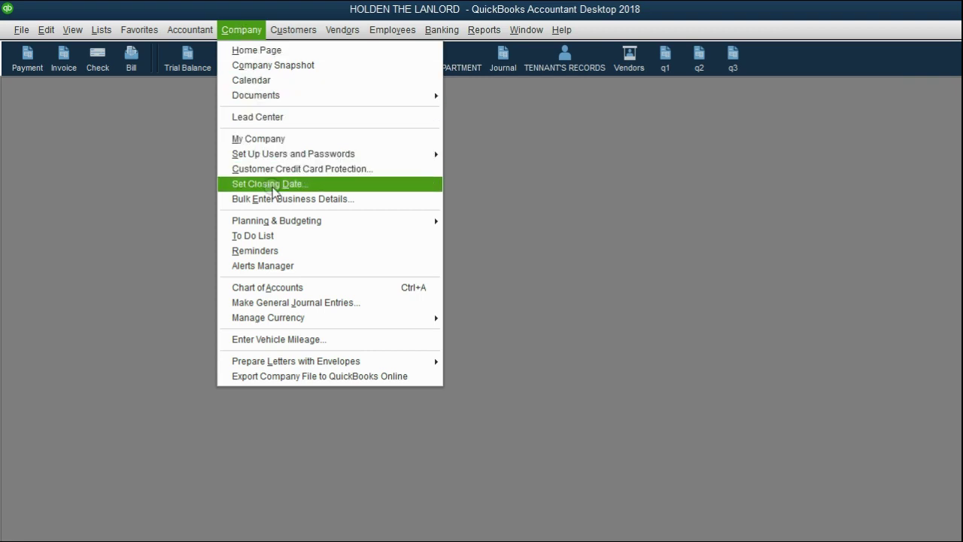
click(295, 302)
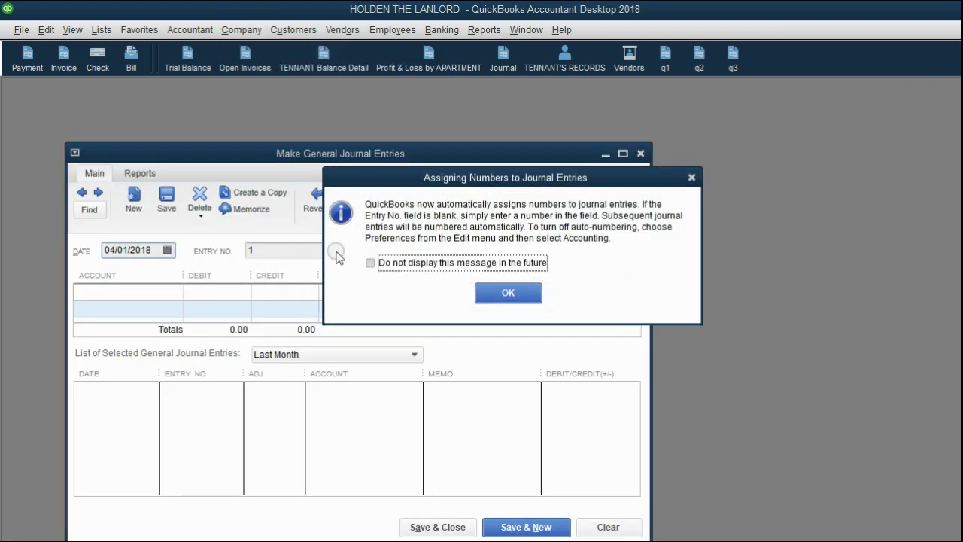
click(405, 265)
click(506, 292)
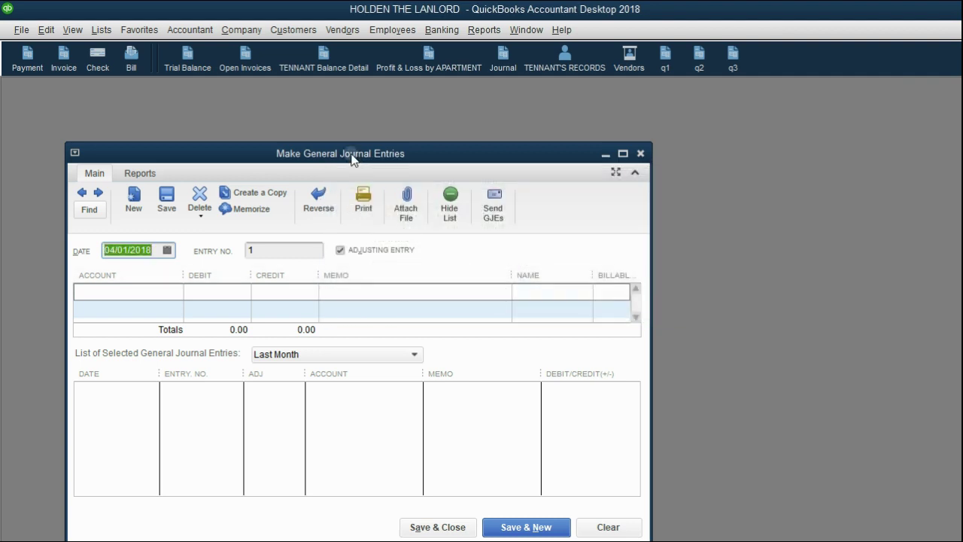
- Choose the owner's capital equity account on the first line of the journal entry
drag(352, 153, 318, 105)
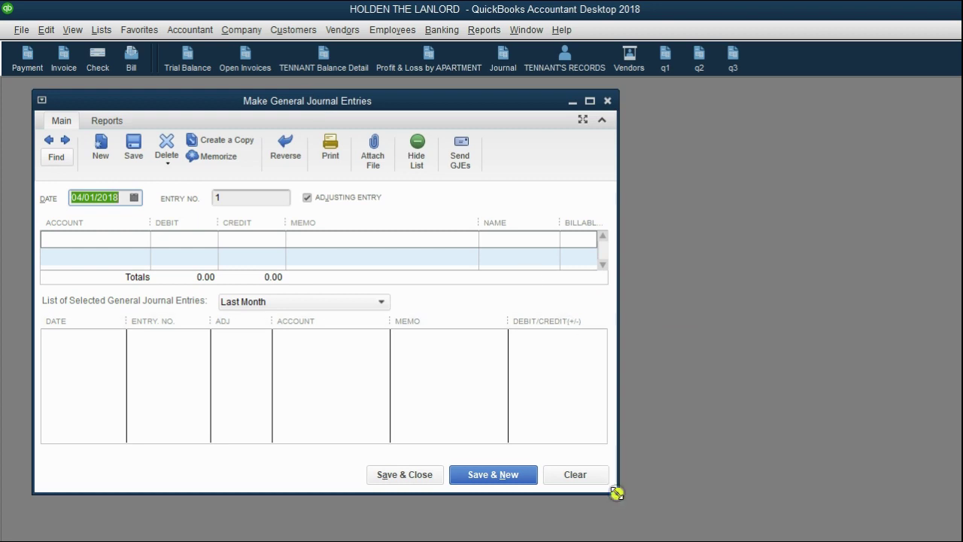
drag(617, 492, 631, 493)
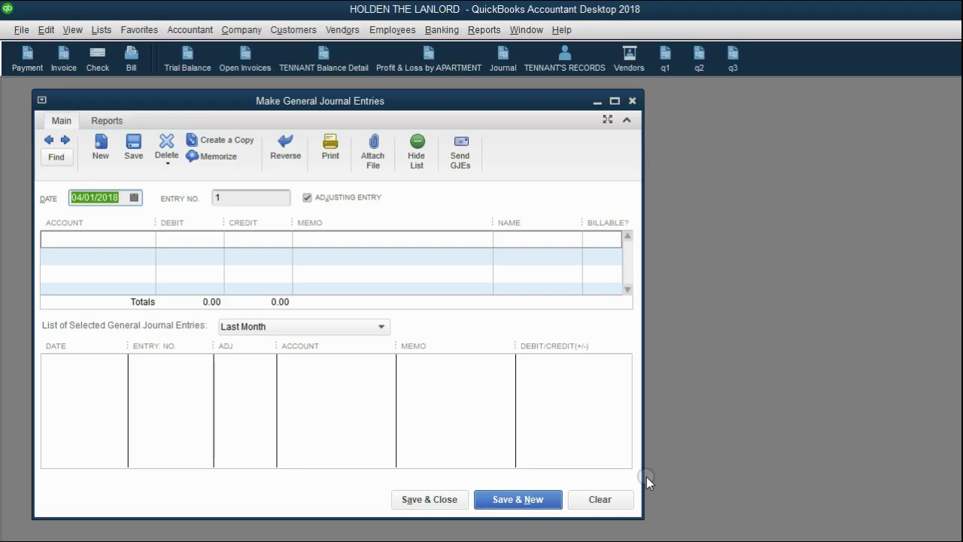
click(145, 241)
click(145, 241)
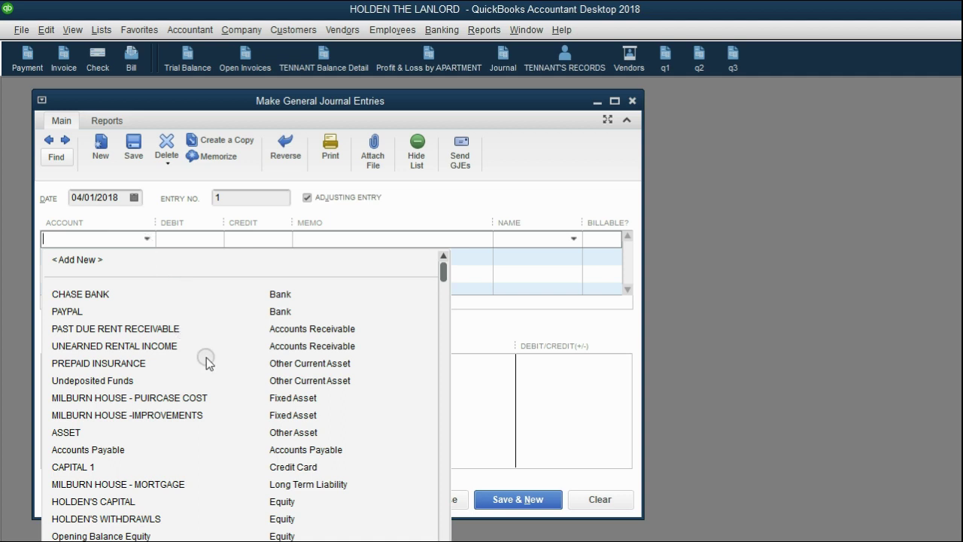
scroll(209, 367, down, 1)
scroll(209, 367, down, 3)
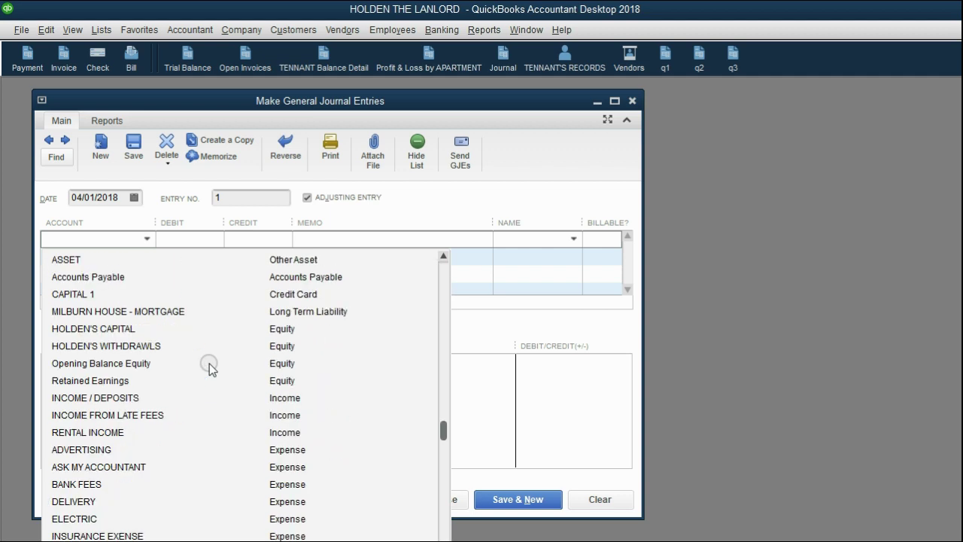
click(132, 332)
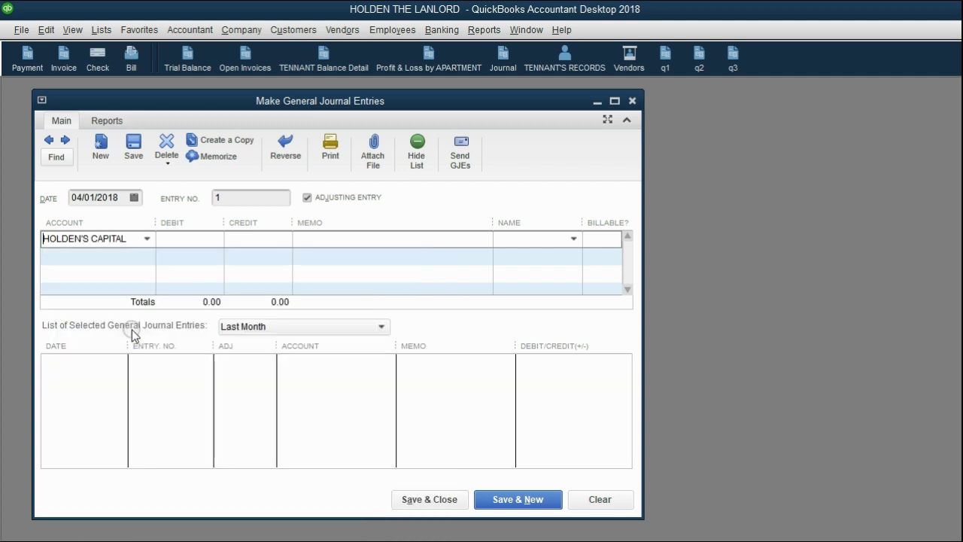
- Set the journal entry's date to 01/01/2018
click(134, 197)
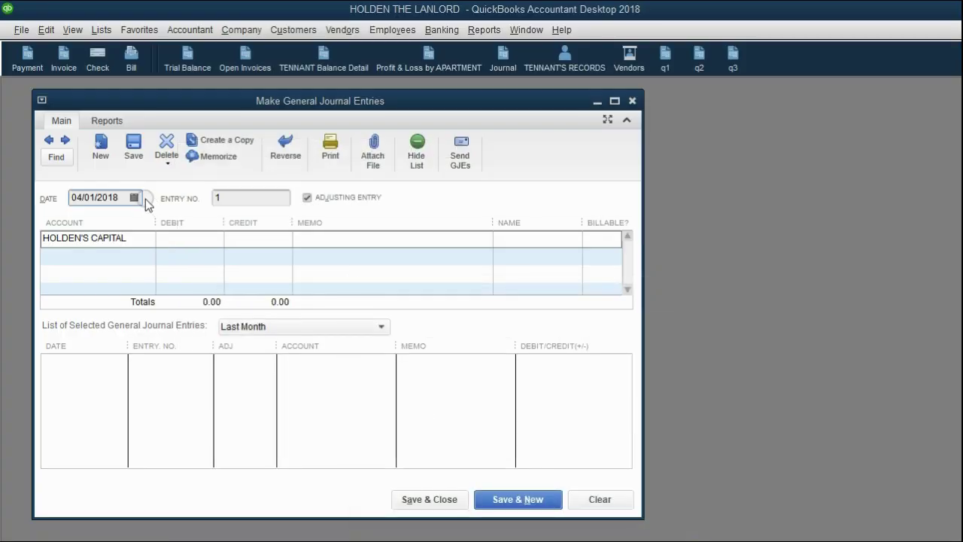
click(135, 198)
click(86, 223)
click(86, 223)
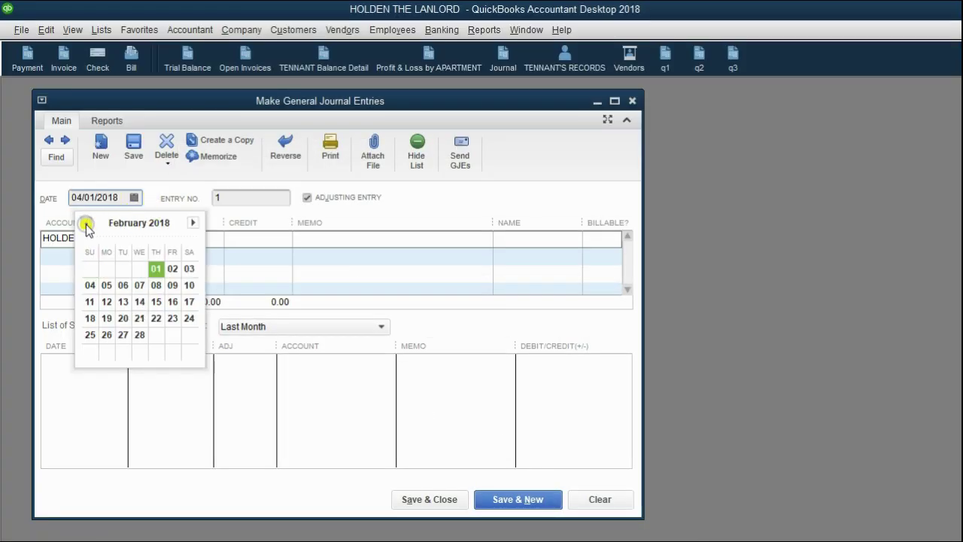
click(86, 223)
click(106, 270)
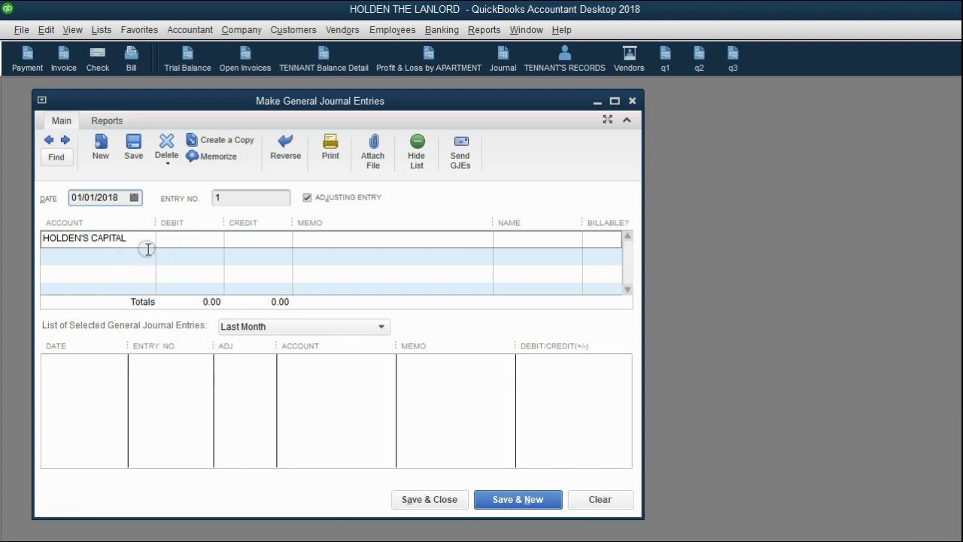
- Keep the owner's capital account on the first line and credit it with 30,000.00
click(146, 239)
click(146, 239)
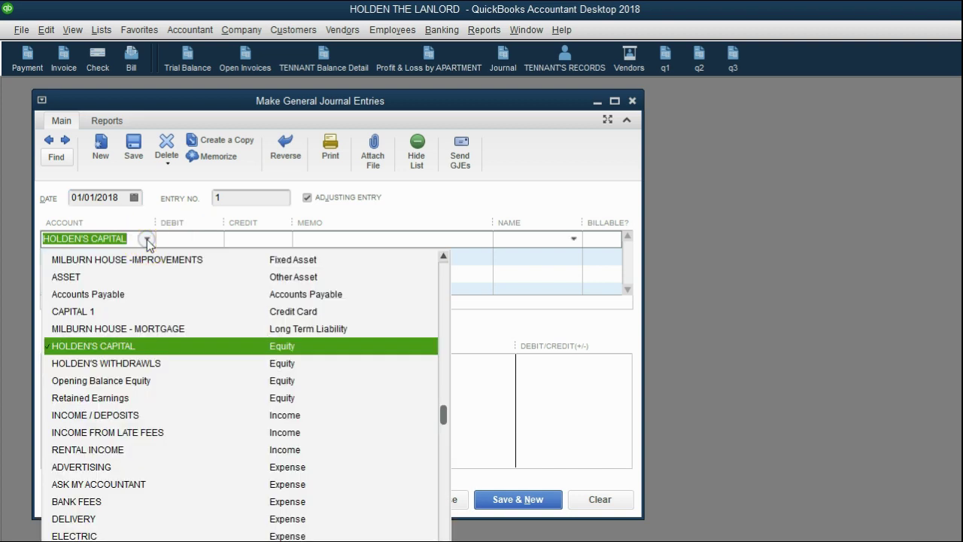
click(138, 345)
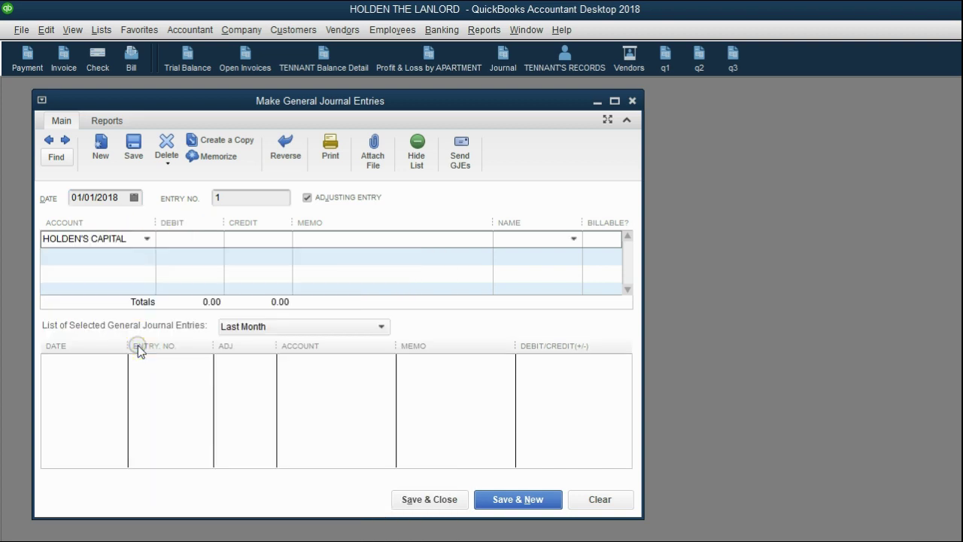
click(261, 243)
text(30,)
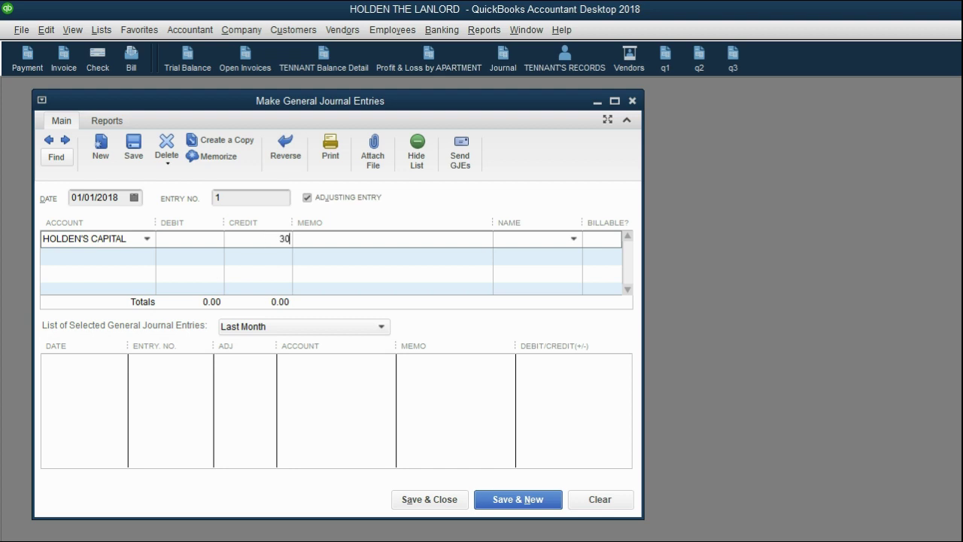
text(0000)
click(261, 241)
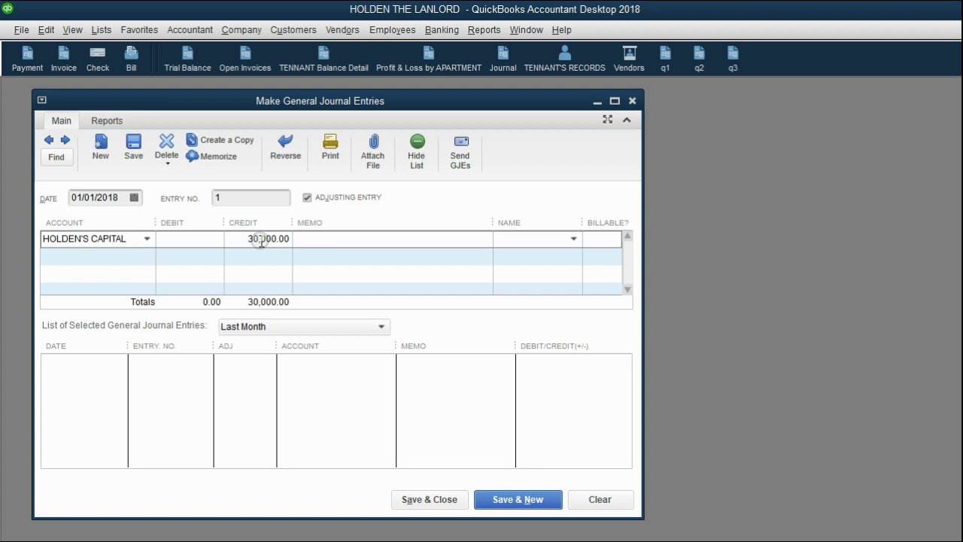
- Assign the balancing 30,000.00 debit on the second line to CHASE BANK, and save and close the entry
click(144, 253)
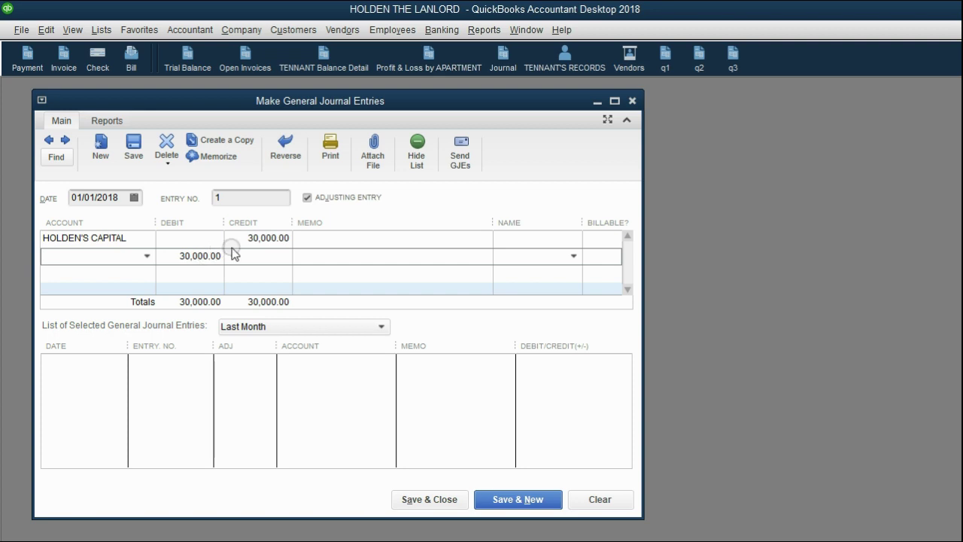
click(146, 256)
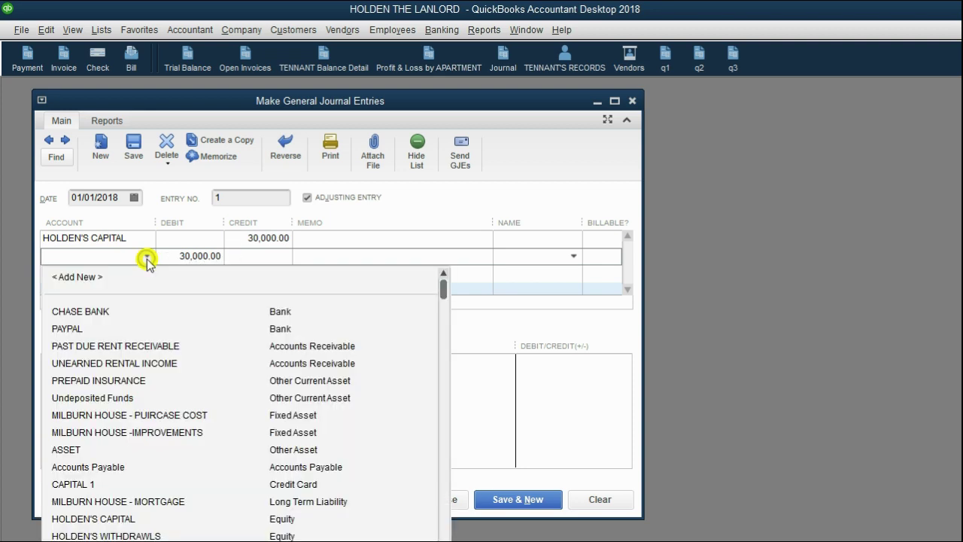
click(145, 312)
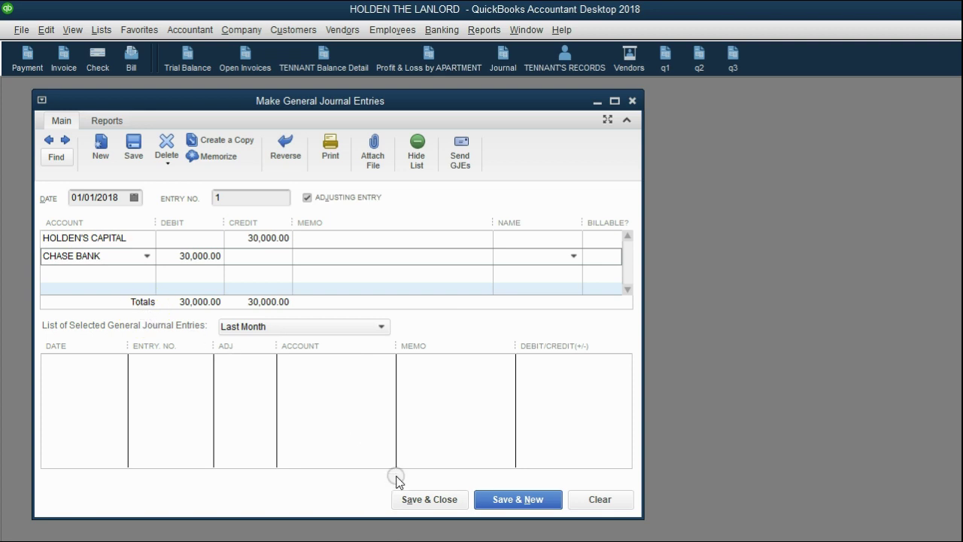
click(421, 499)
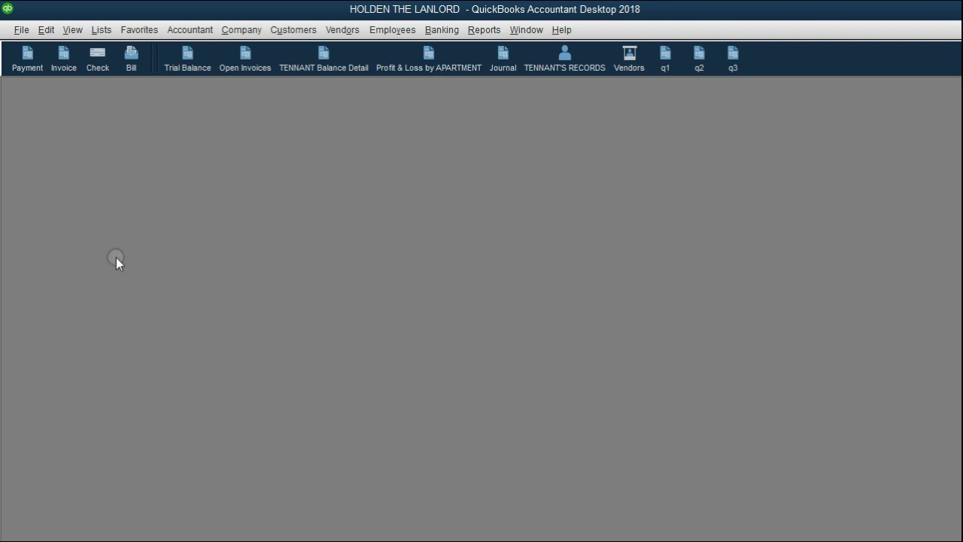
- Check the owner's capital in the trial balance and examine the January 1, 2018 journal transaction in the CHASE BANK detail
click(187, 63)
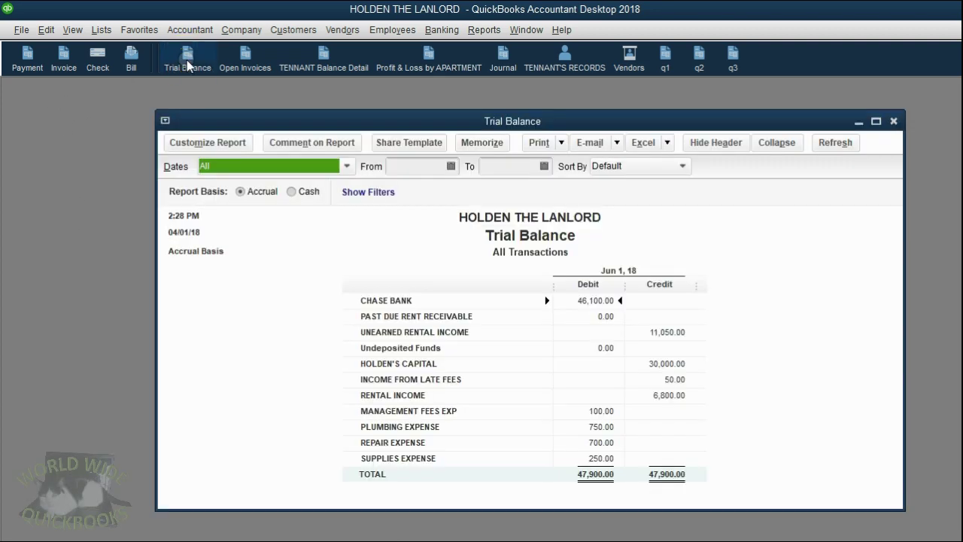
click(656, 366)
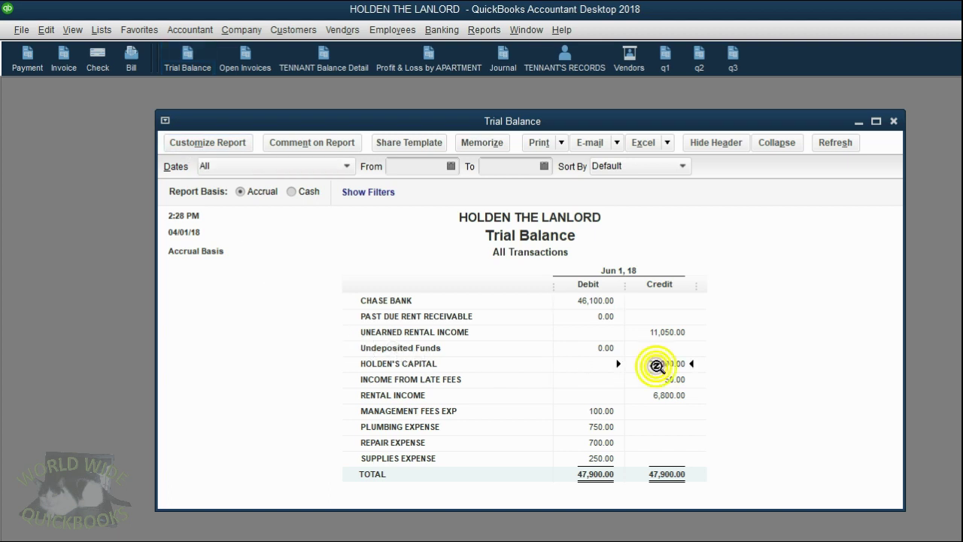
double_click(574, 301)
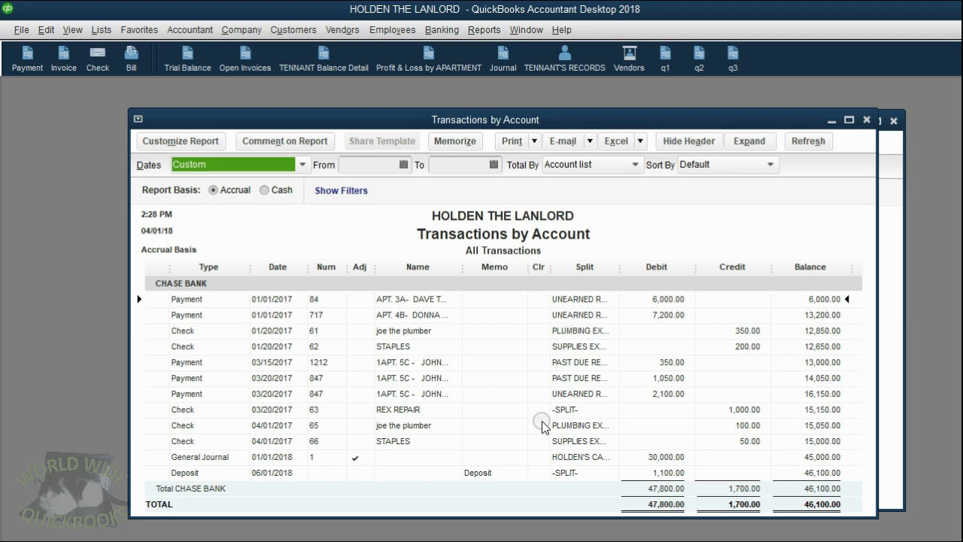
click(309, 474)
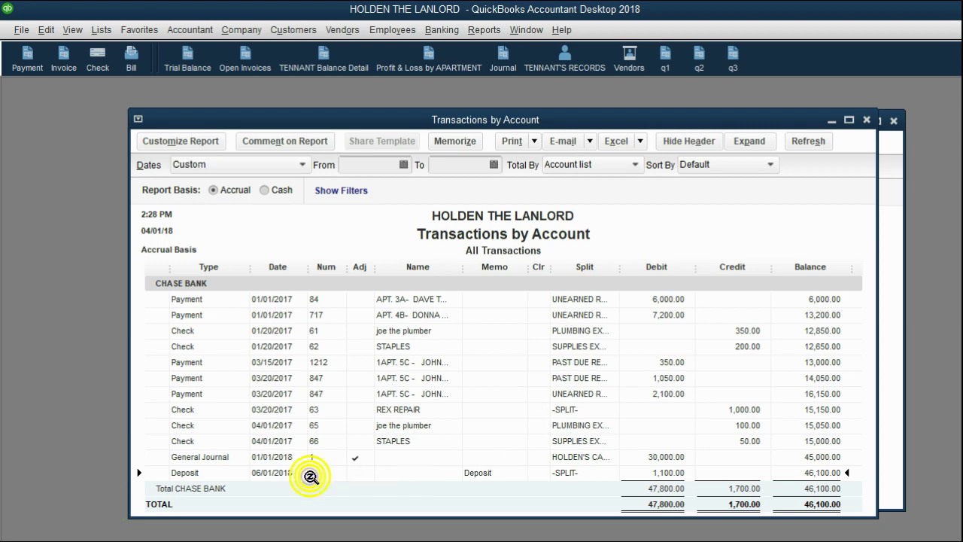
click(293, 457)
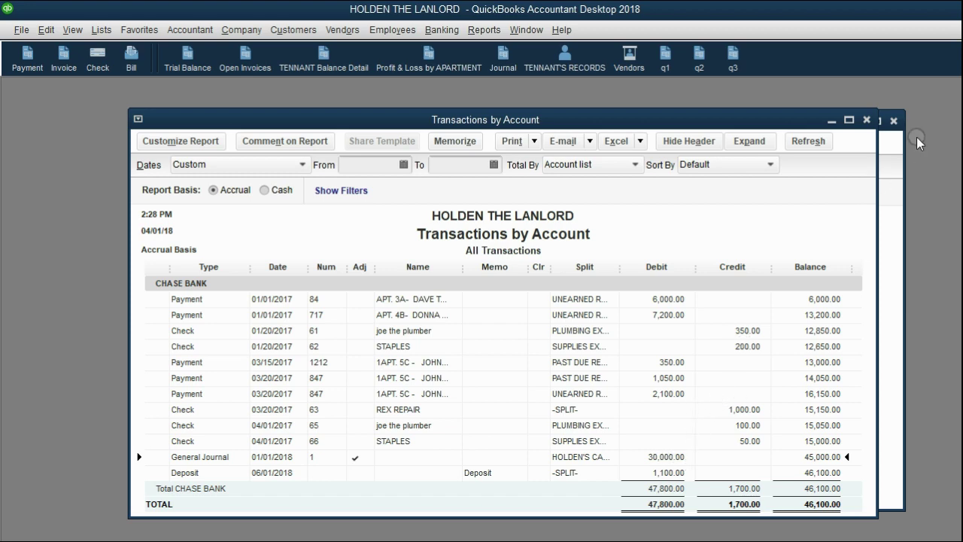
click(867, 120)
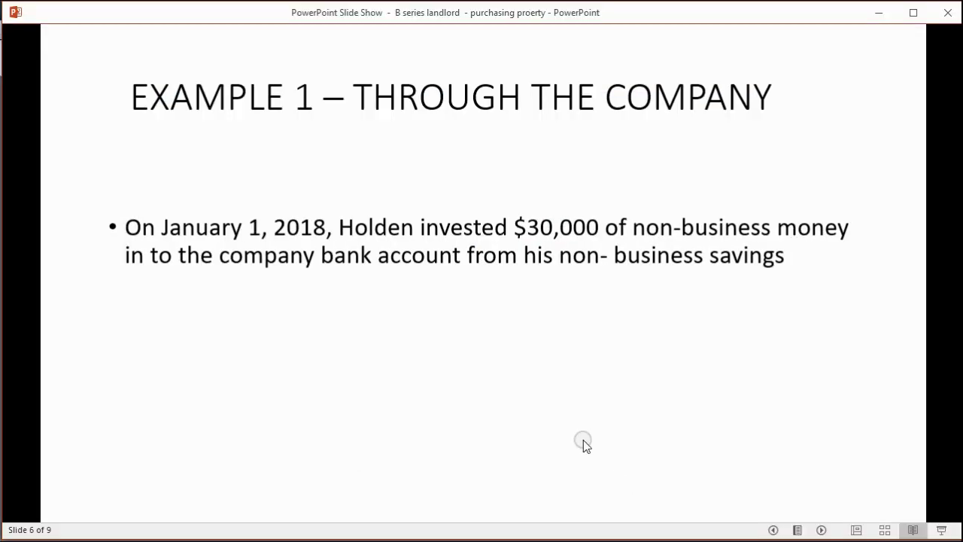
- Reveal the January 2 mortgage transaction on the PowerPoint example slide and switch back to QuickBooks
click(580, 437)
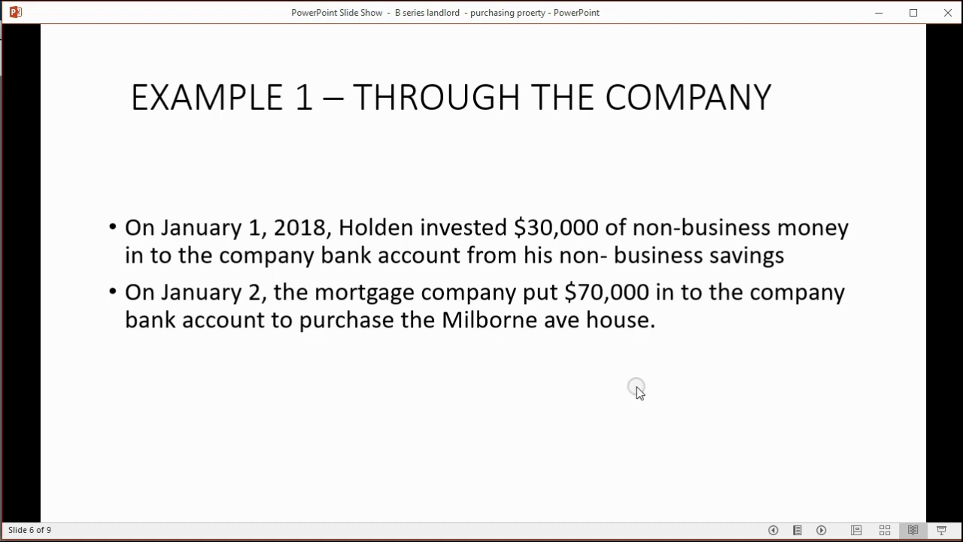
click(748, 540)
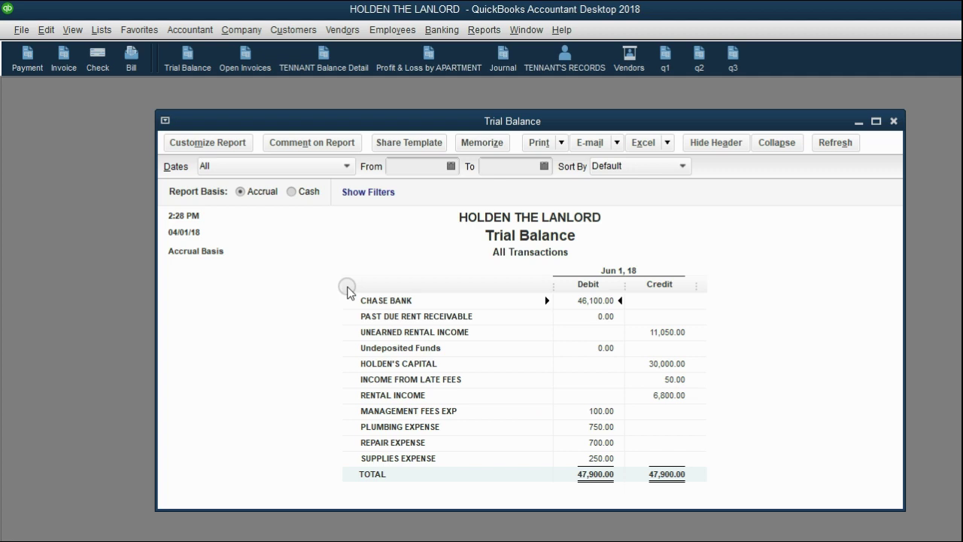
- Open another general journal entry and set its date to 01/02/2018
click(250, 37)
click(340, 294)
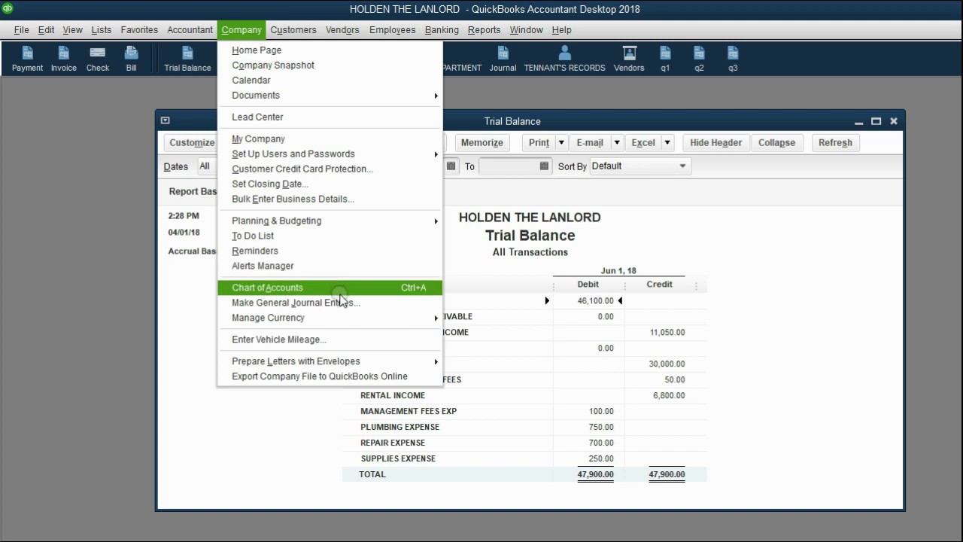
click(340, 301)
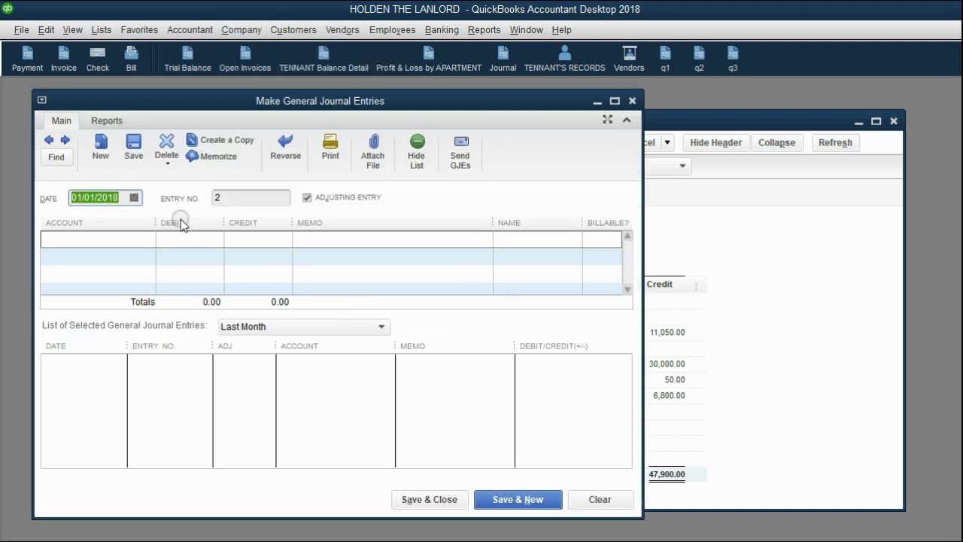
click(134, 197)
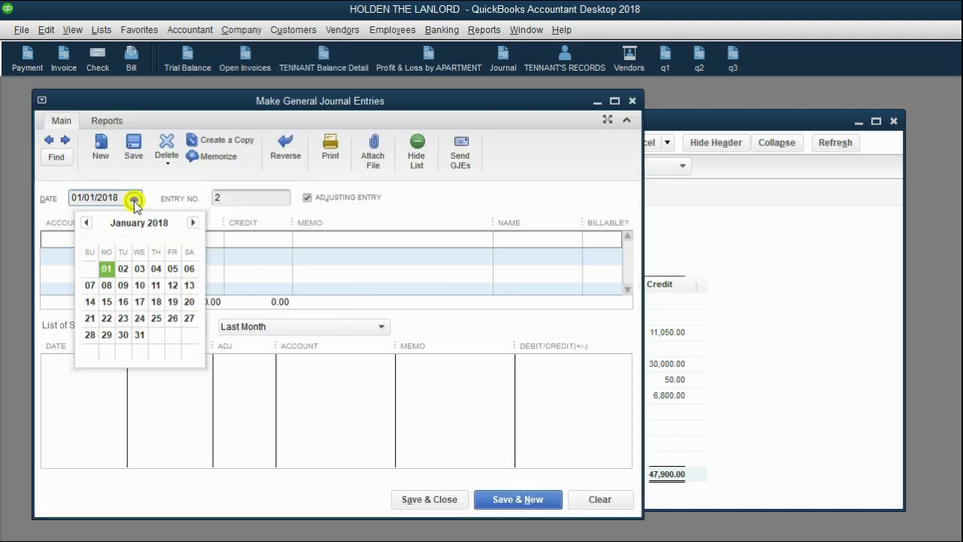
click(125, 268)
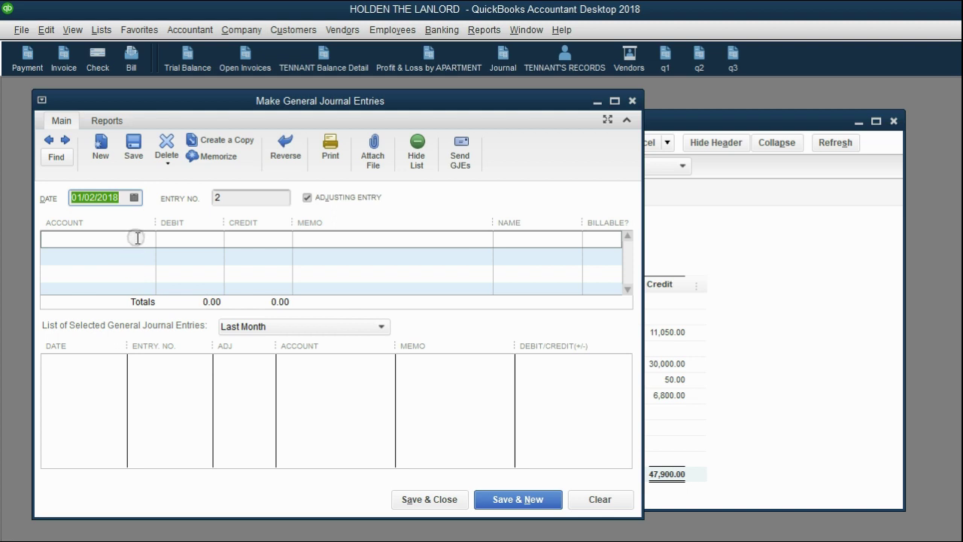
- Debit CHASE BANK with 70,000.00 on the first line and move to the second line's account
click(137, 239)
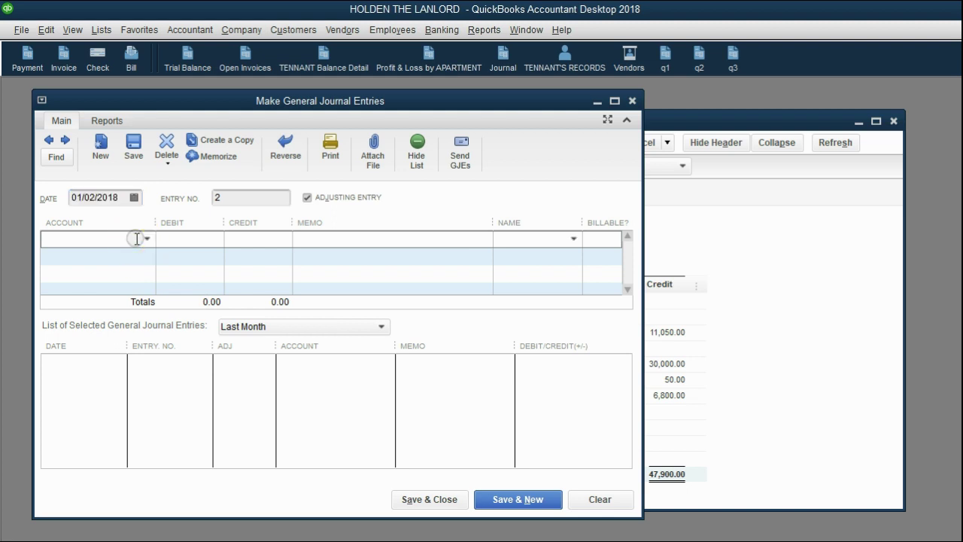
click(146, 239)
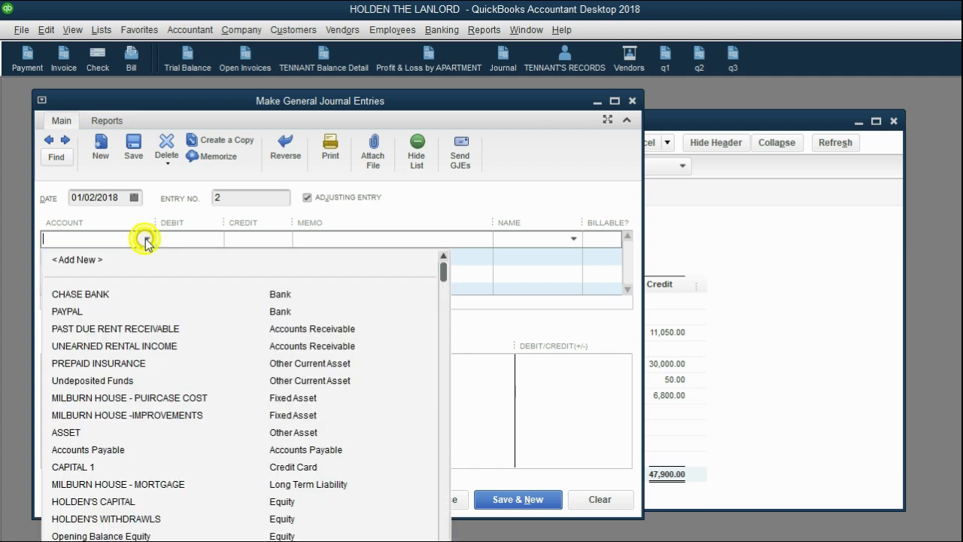
click(135, 294)
click(183, 239)
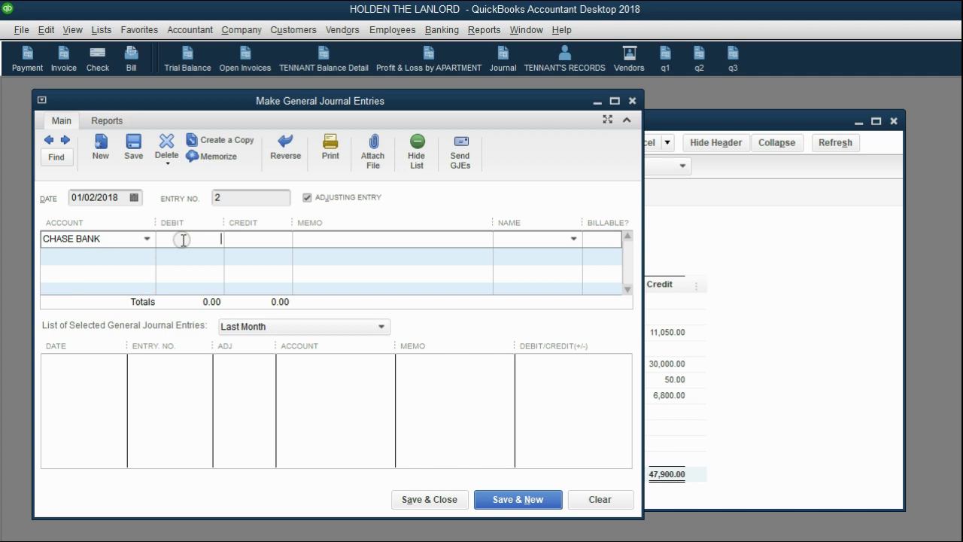
text(70)
text(000)
key(Tab)
key(Tab)
key(Tab)
key(Tab)
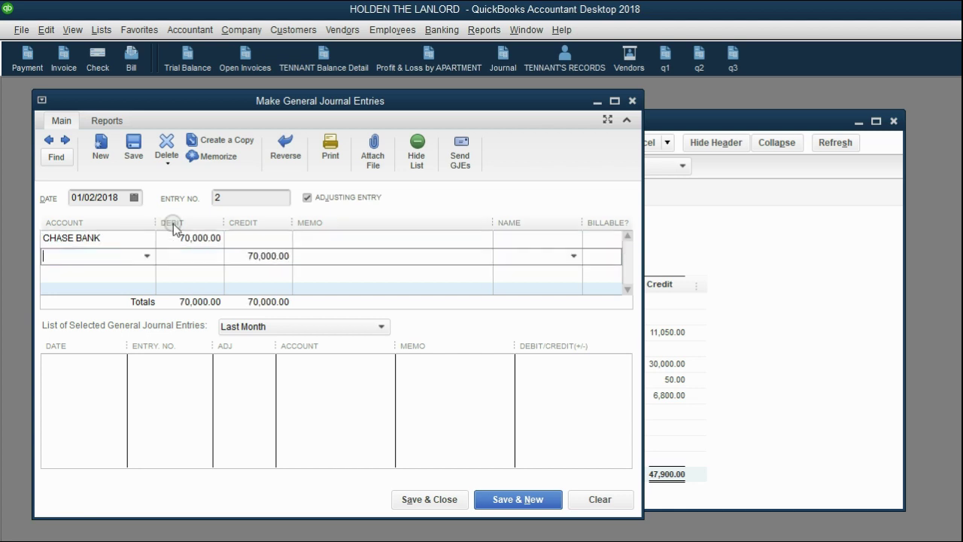
- Assign the second line's 70,000.00 credit to MILBURN HOUSE - MORTGAGE, then save and close the journal entry
click(148, 257)
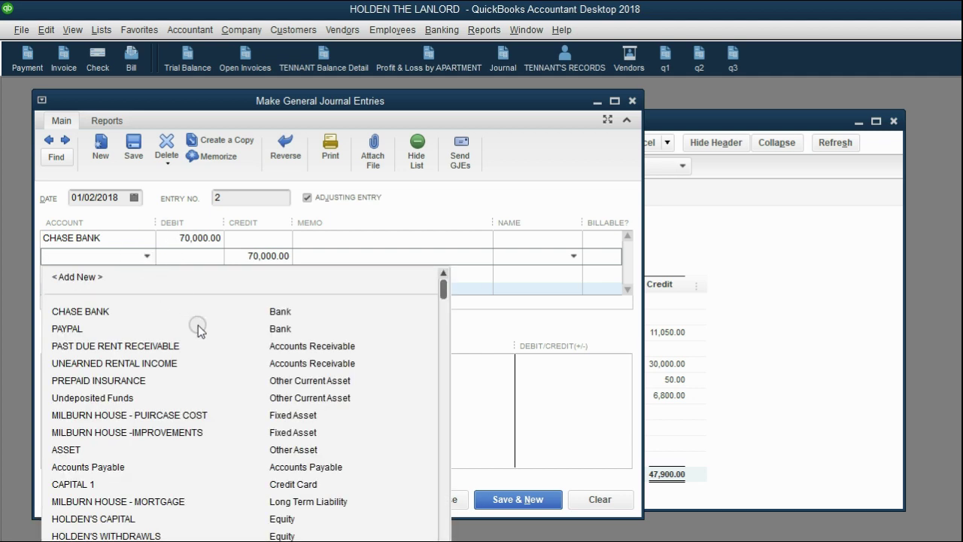
click(150, 502)
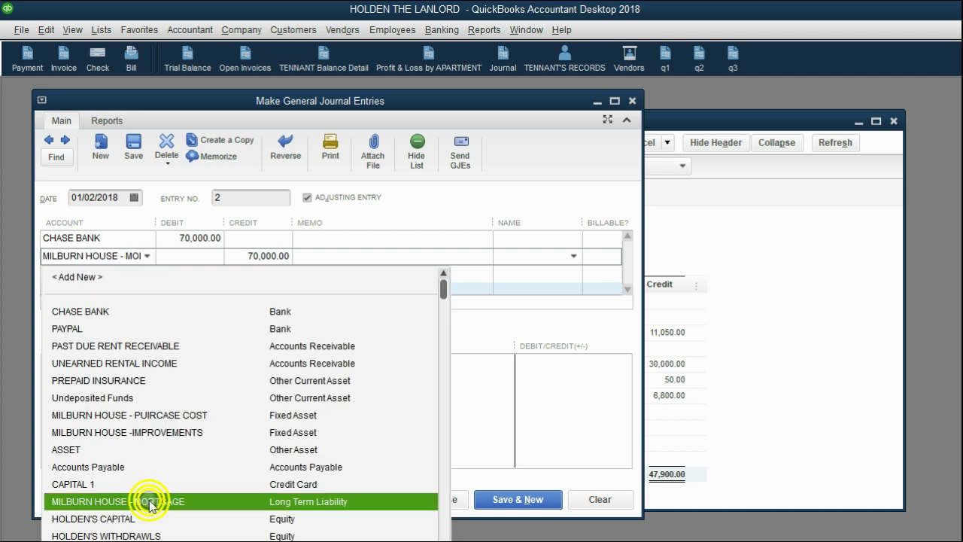
click(198, 502)
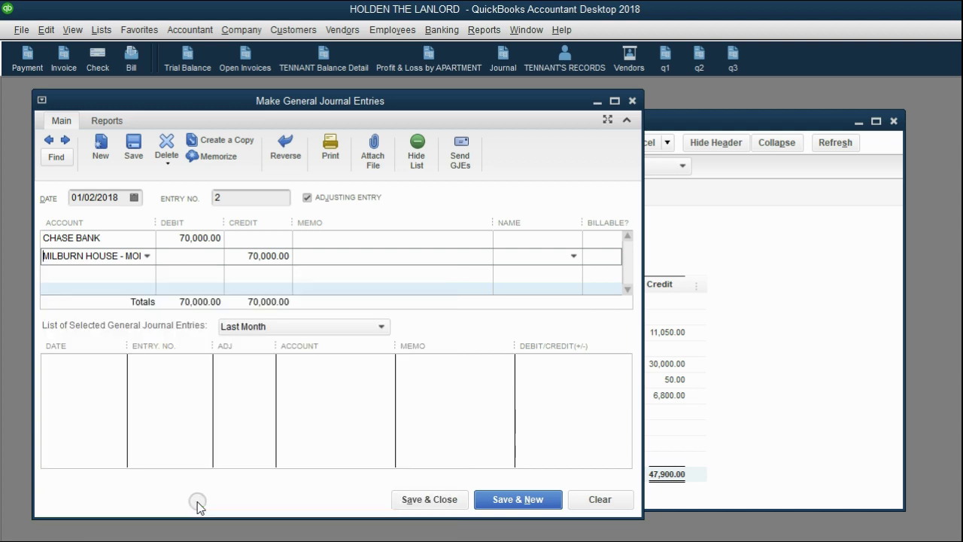
click(177, 258)
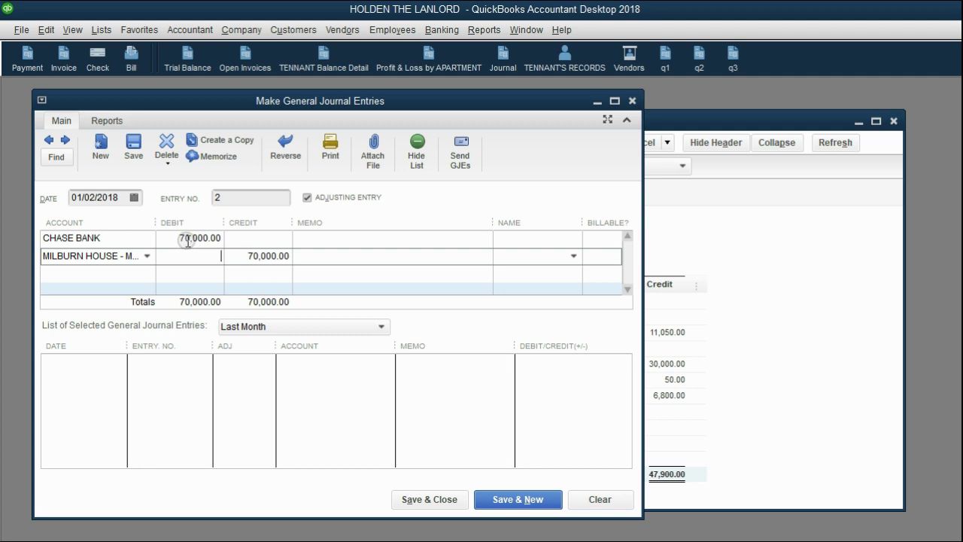
click(429, 500)
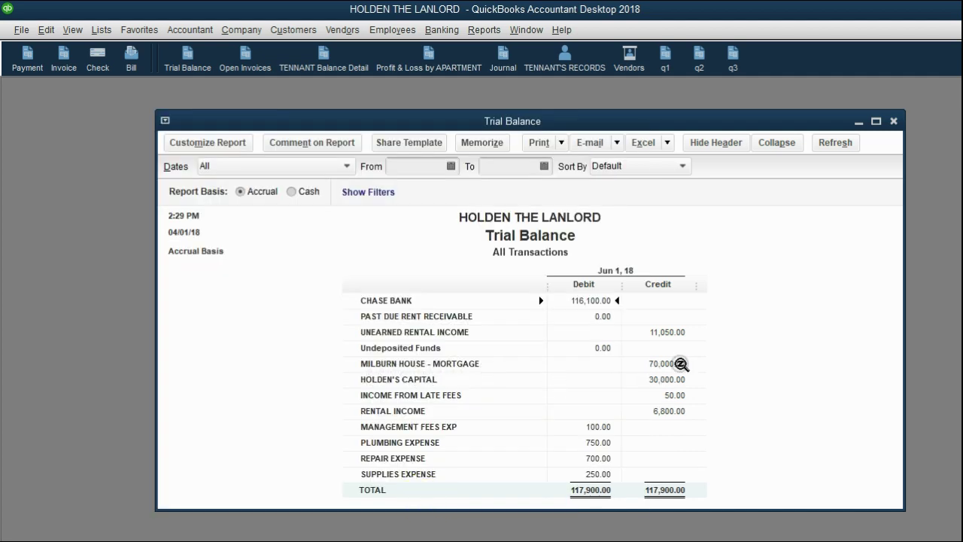
- Check the mortgage line in the trial balance, then reveal the January 3 purchase on the PowerPoint example slide and return to QuickBooks
click(679, 363)
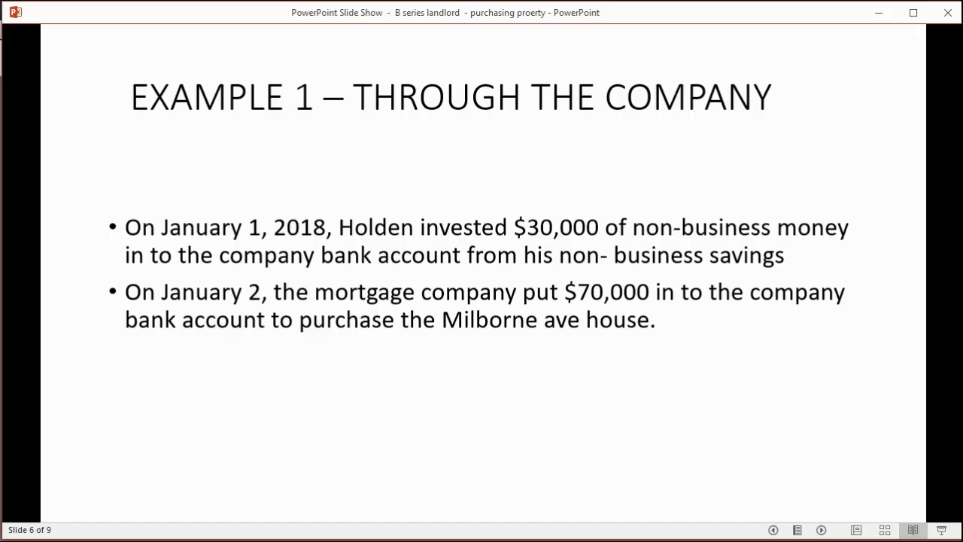
click(630, 487)
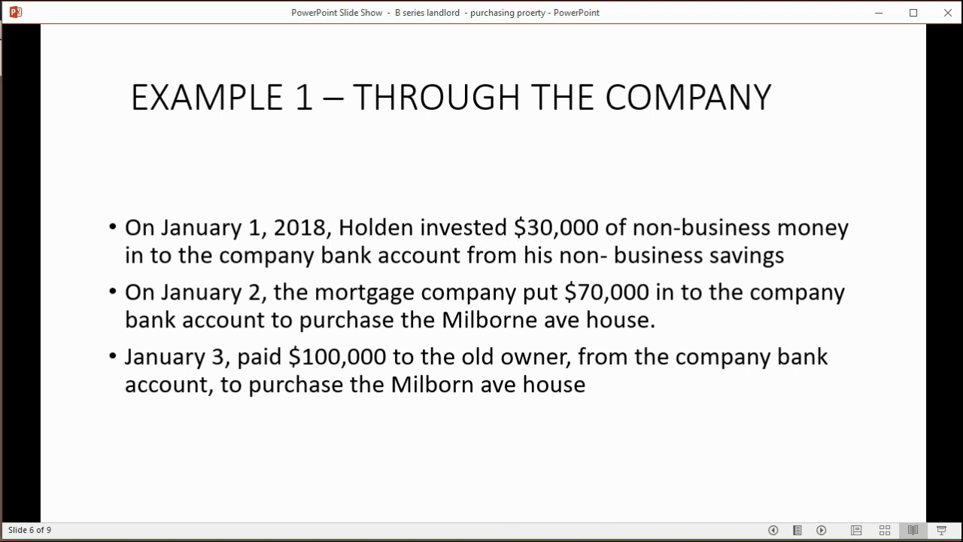
click(767, 540)
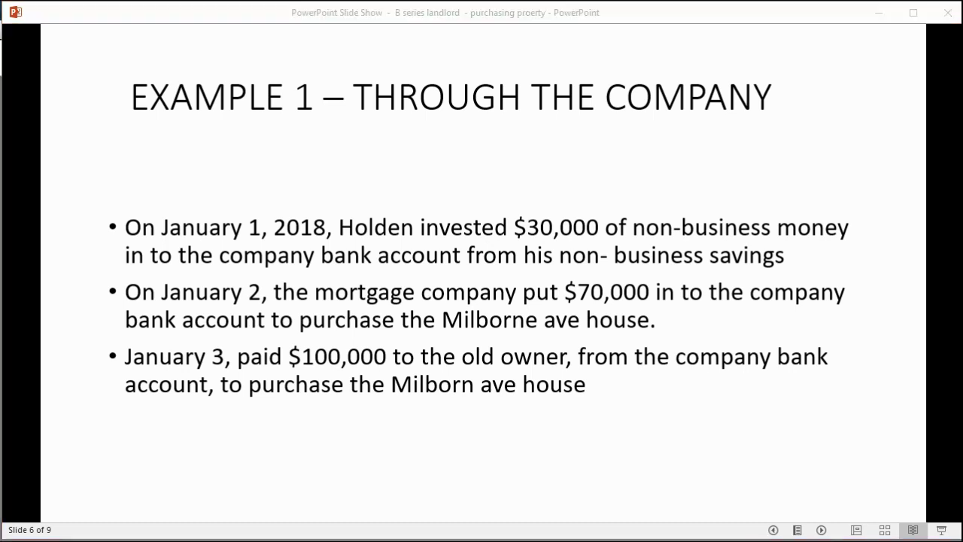
click(768, 540)
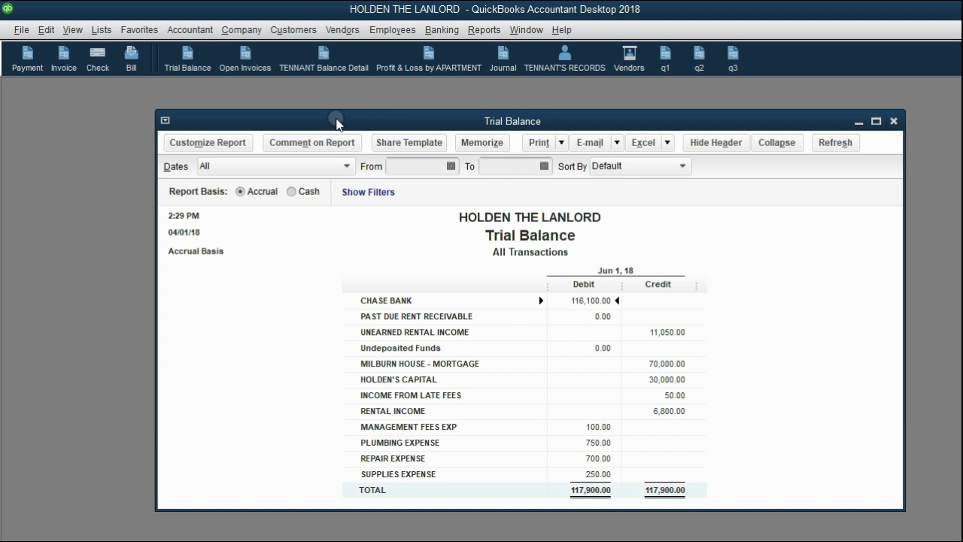
- Start a new check drawn on CHASE BANK and assign its first expense line to MILBURN HOUSE - PUIRCASE COST
click(97, 61)
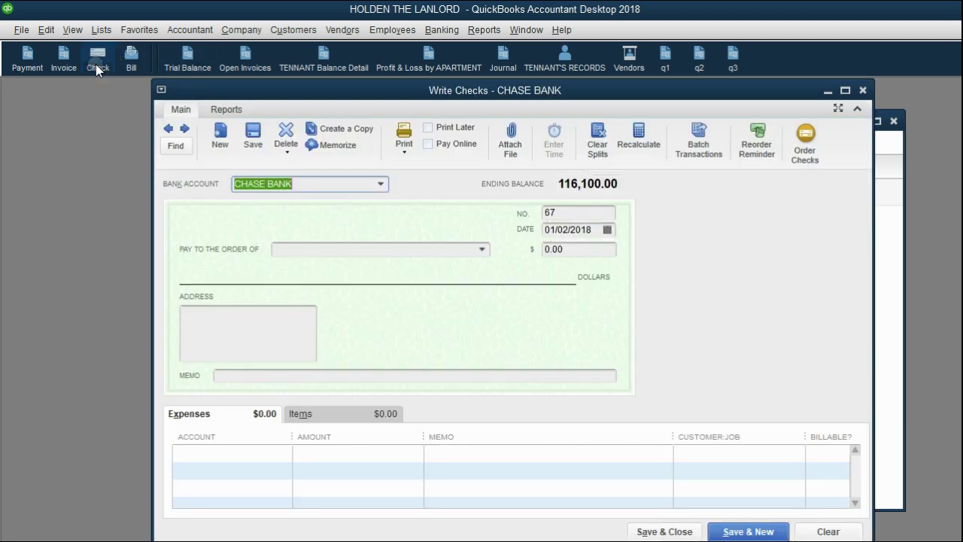
click(451, 31)
click(453, 34)
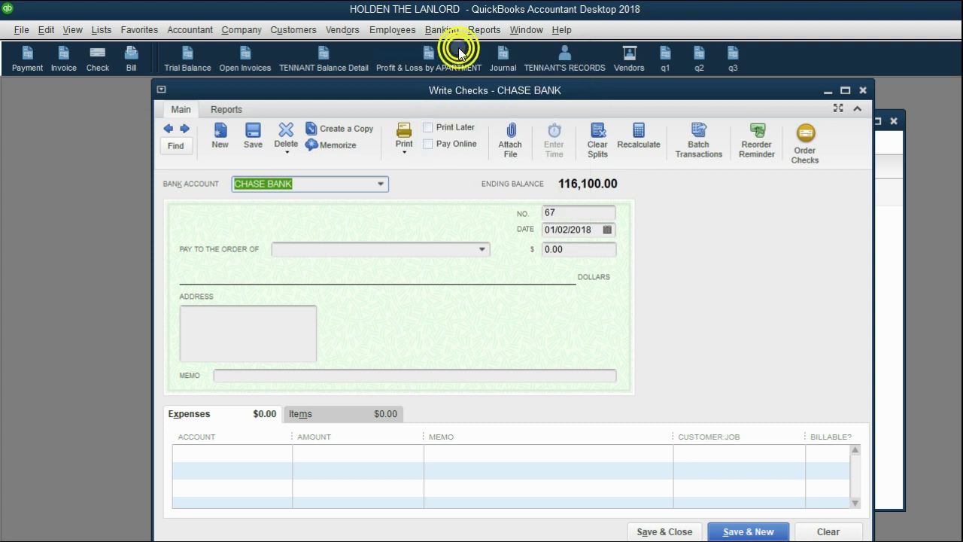
click(381, 184)
click(382, 190)
click(282, 452)
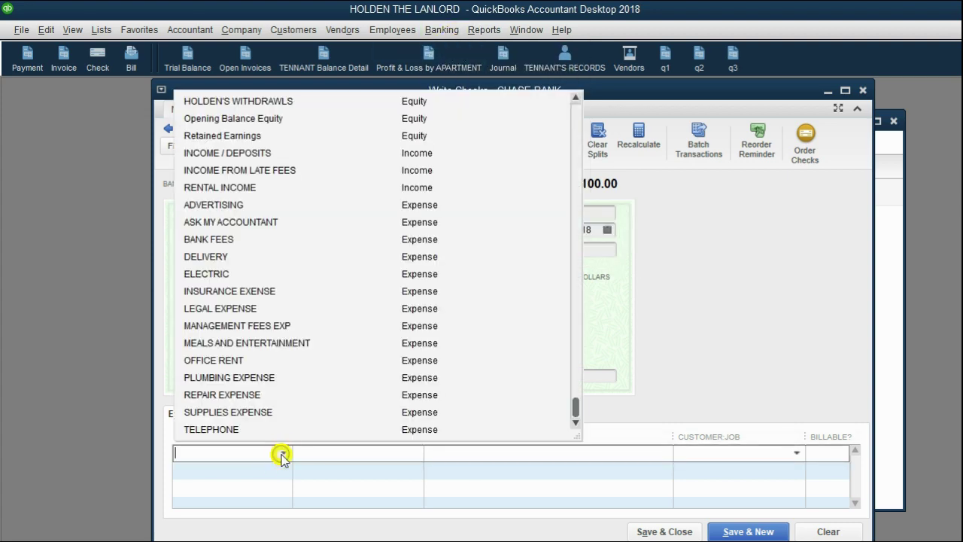
scroll(283, 395, up, 2)
scroll(283, 395, up, 3)
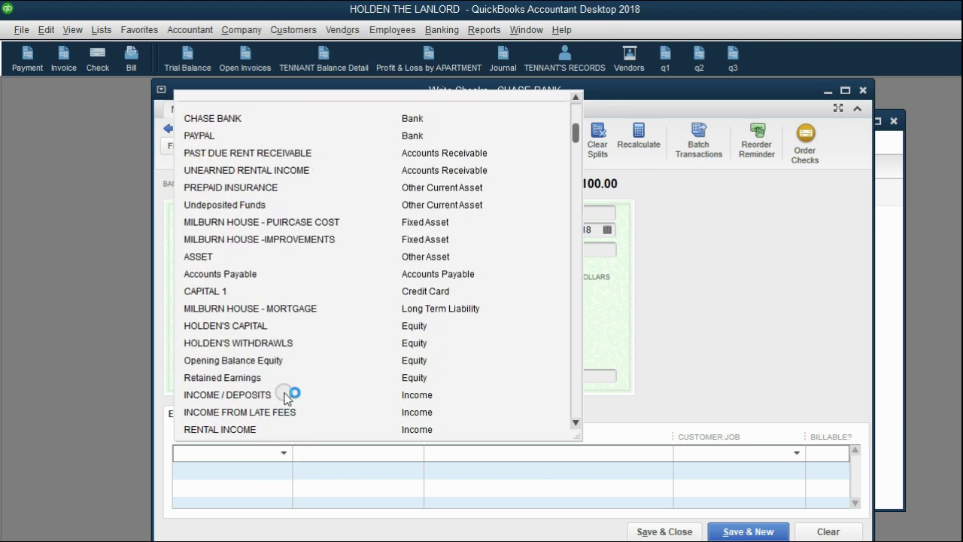
click(285, 222)
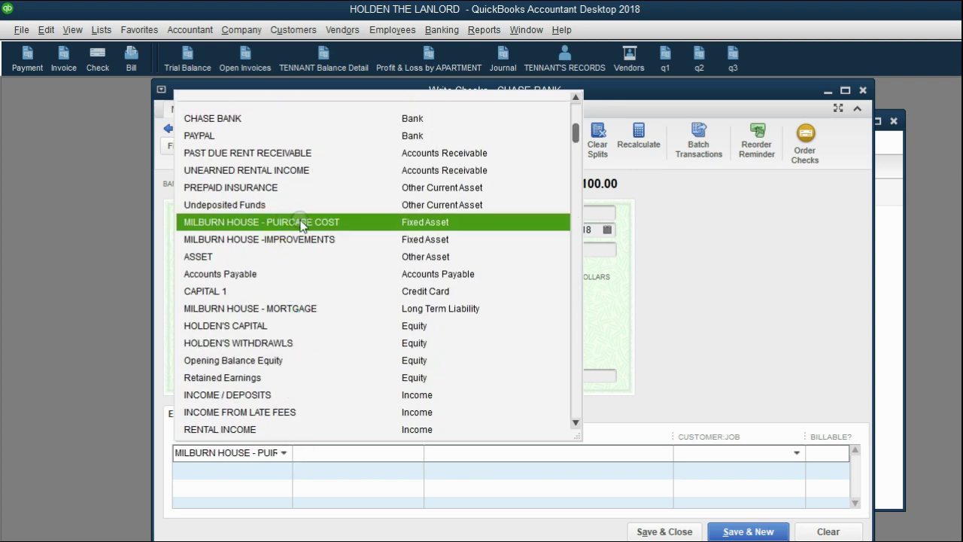
click(331, 223)
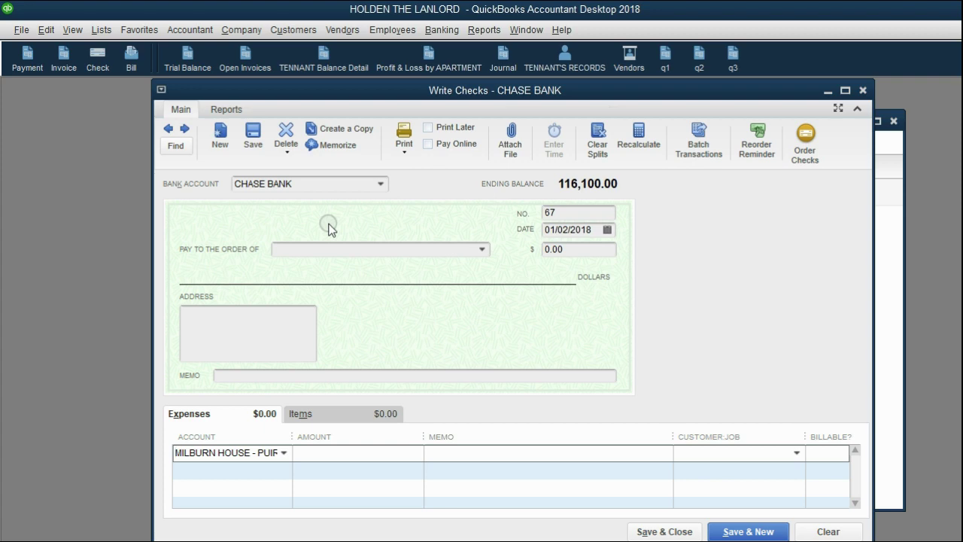
click(330, 184)
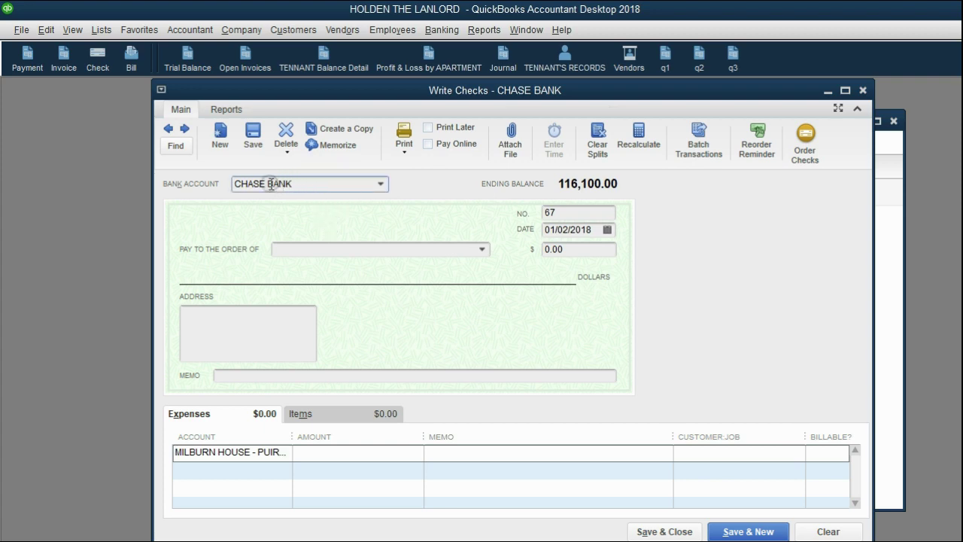
click(283, 452)
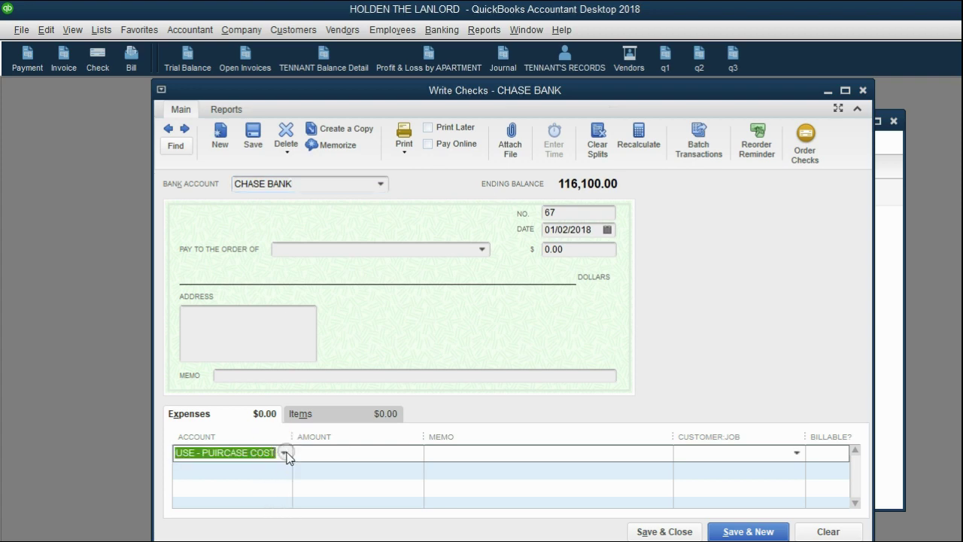
click(285, 452)
click(284, 452)
- Set the check amount to 100,000.00 for the house purchase, then save and close the check
click(571, 249)
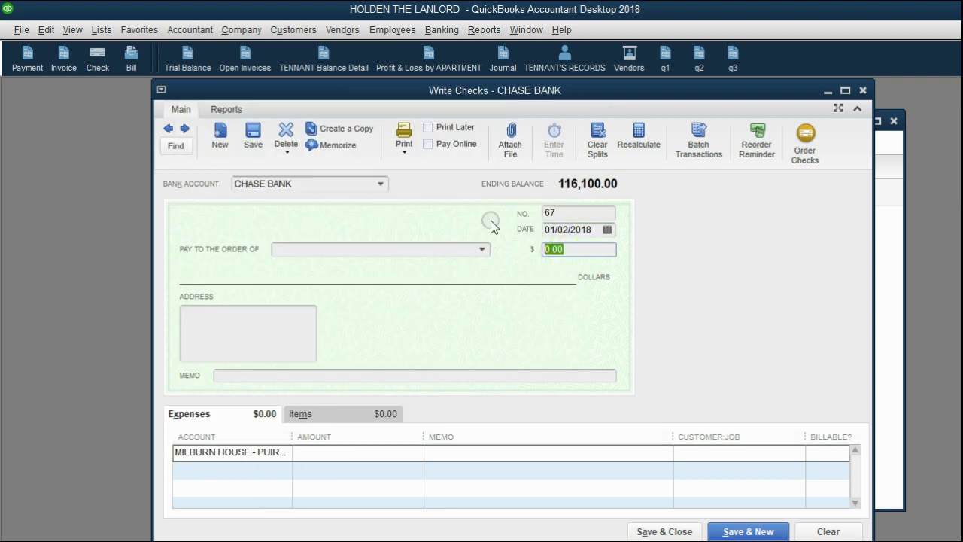
text(100000)
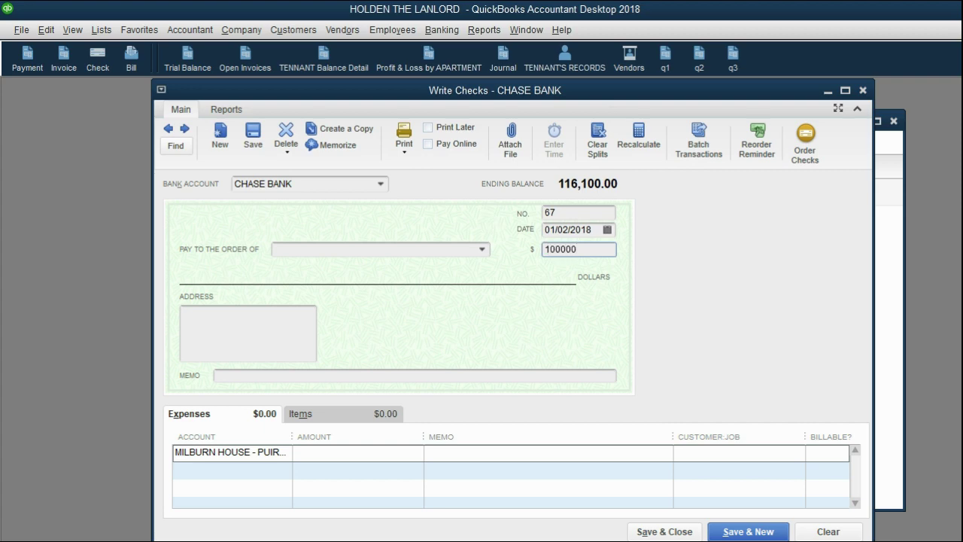
key(BackSpace)
text(0)
key(Tab)
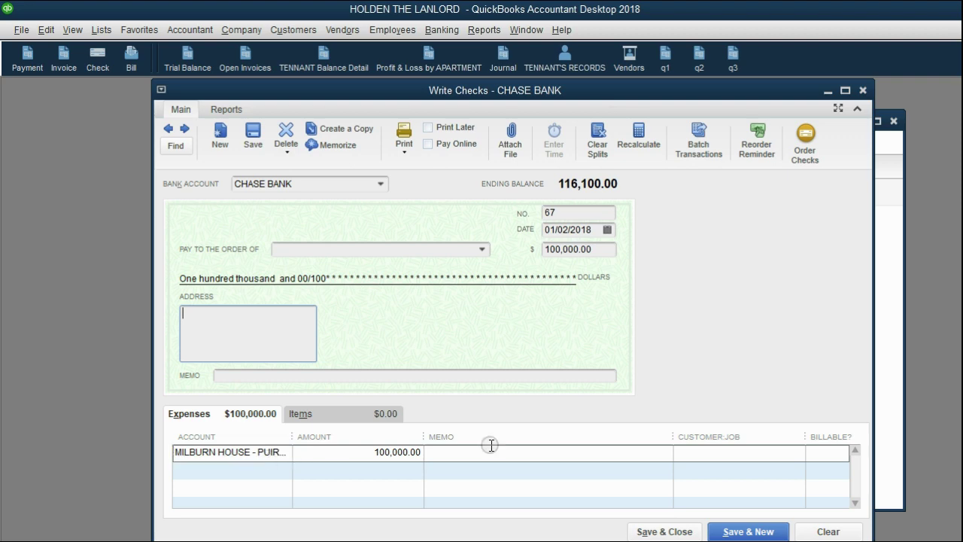
click(665, 531)
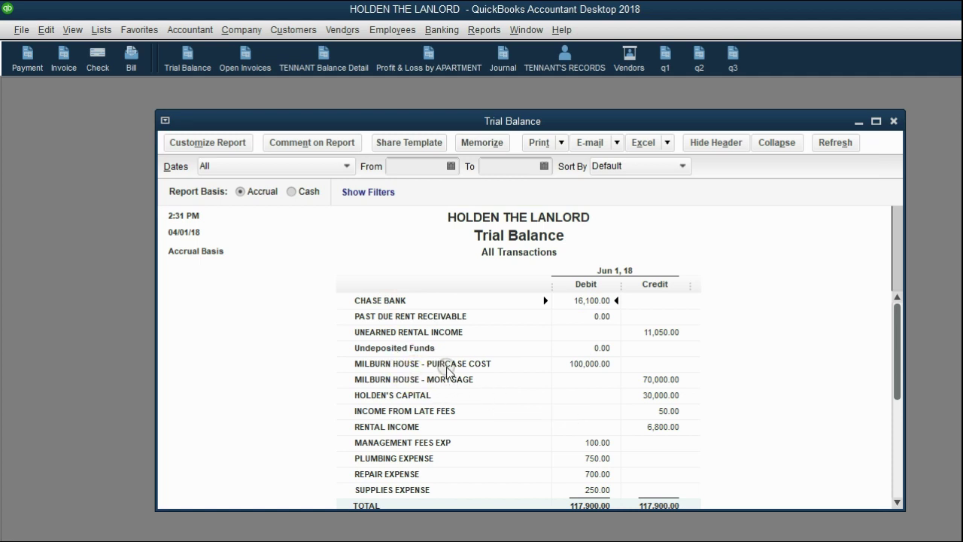
- Check the house purchase cost in the trial balance, then switch to PowerPoint and show the Example 2 slide
click(570, 362)
key(alt+Tab)
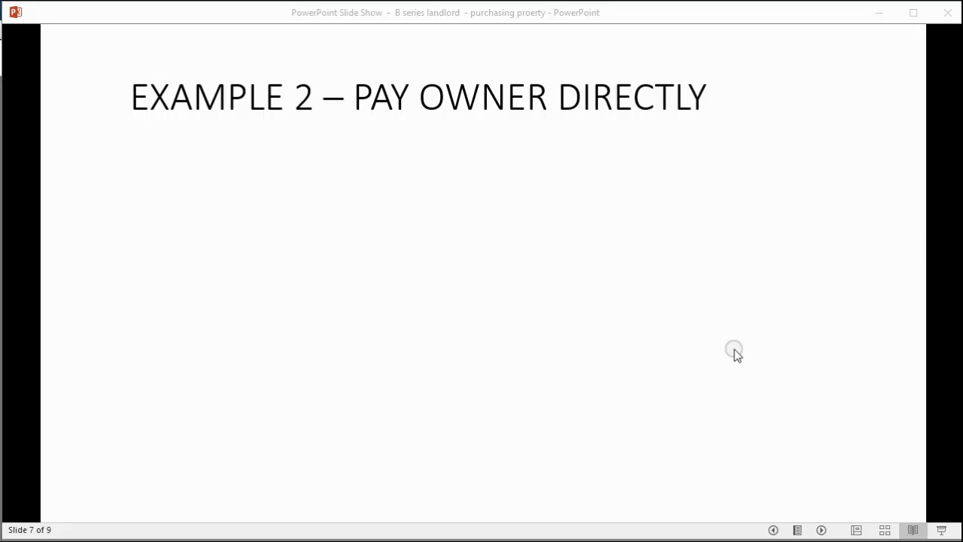